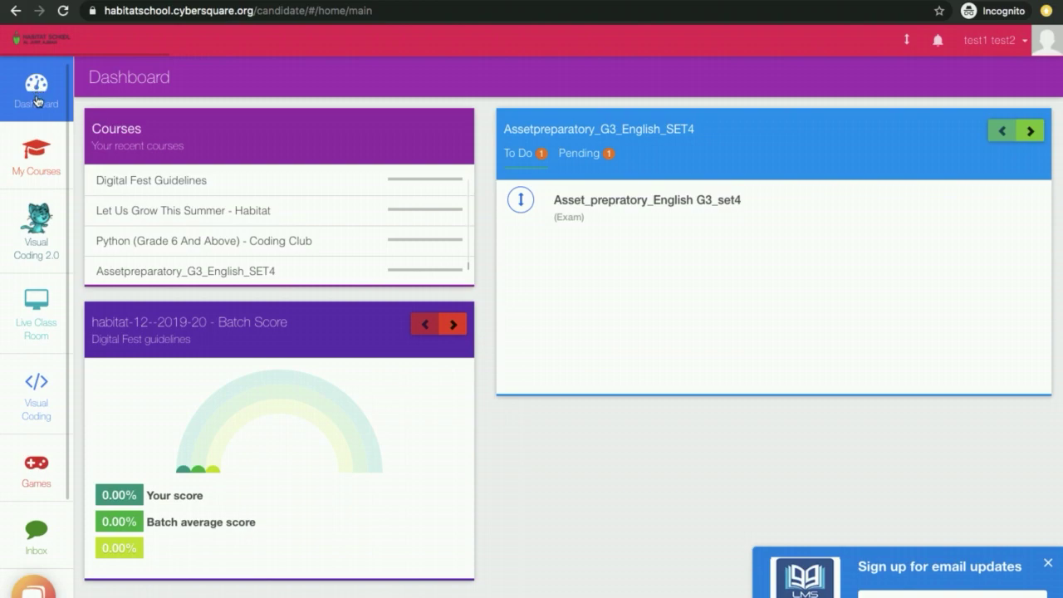
From Live Class Room, open Test session 2 (06-Apr-20, 4:00 pm) to see its joining details.
{"action": "left_click", "coordinate": [37, 330]}
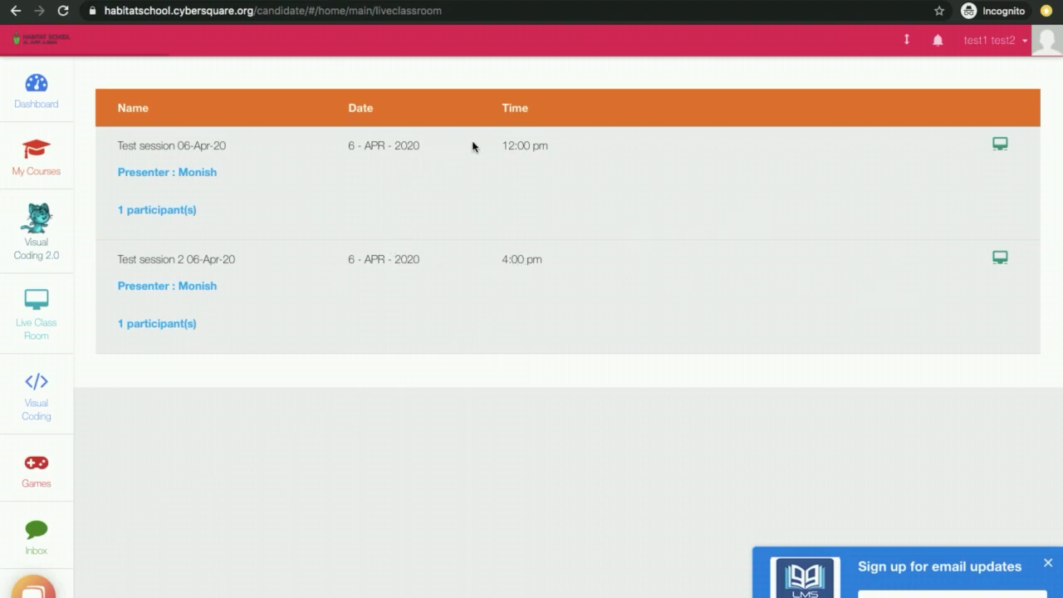
{"action": "left_click", "coordinate": [1001, 260]}
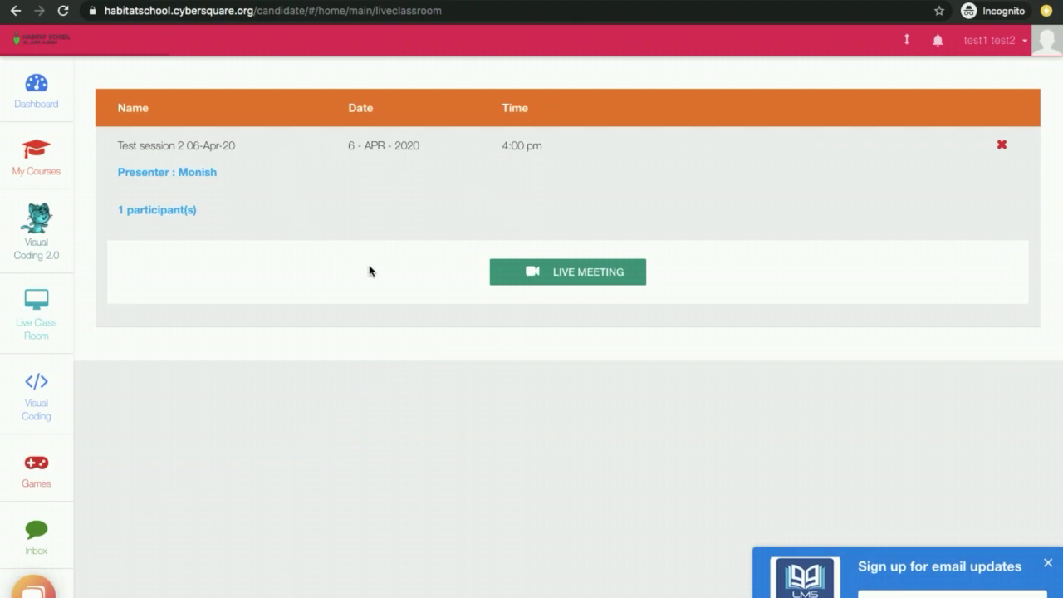
Launch the session's Google Meet with the camera off, enter a guest display name, and request entry.
{"action": "left_click", "coordinate": [561, 275]}
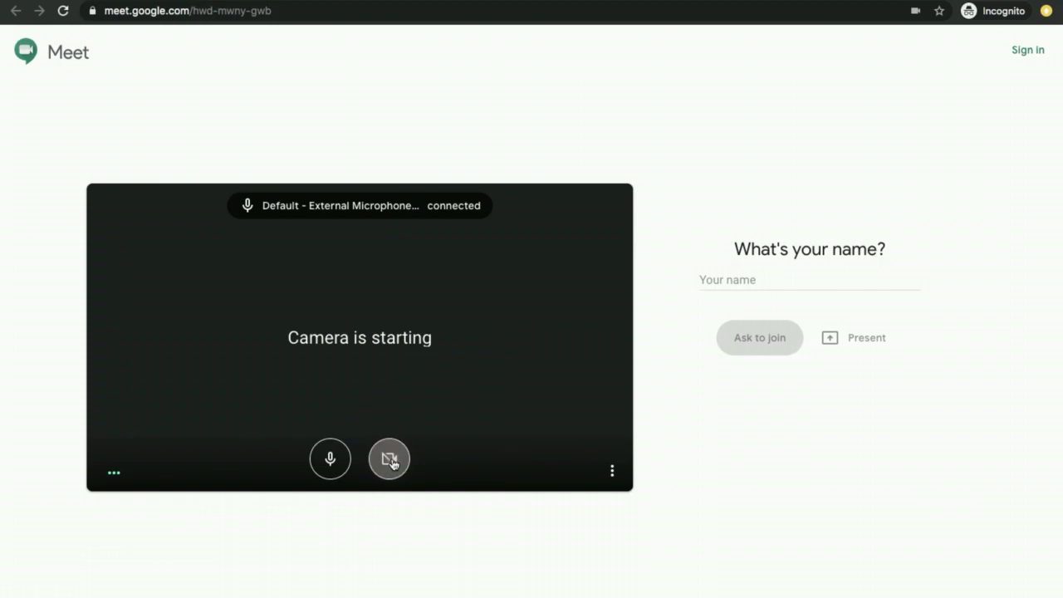
{"action": "left_click", "coordinate": [390, 461]}
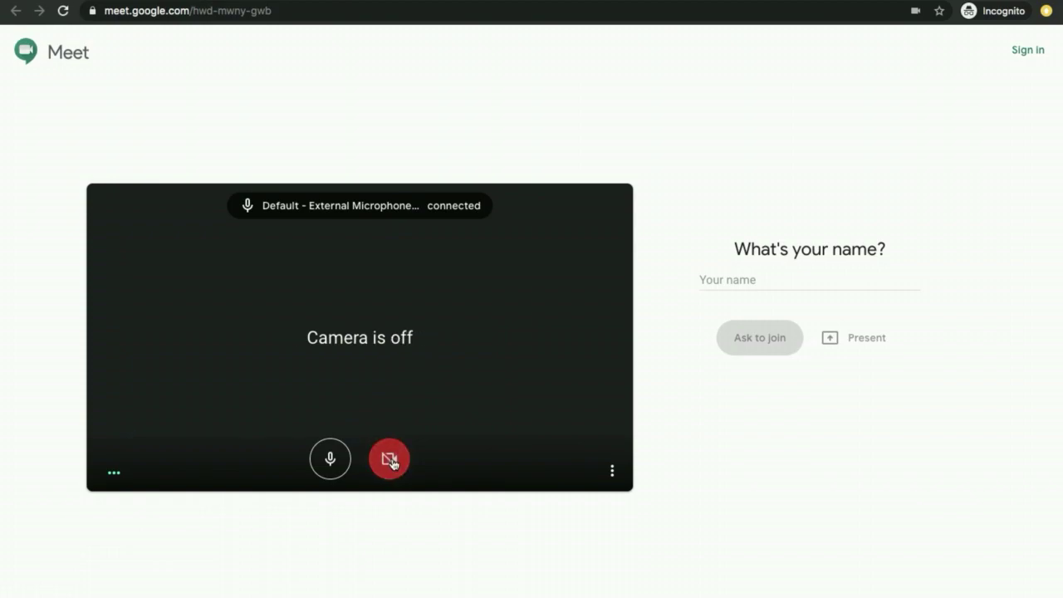
{"action": "left_click", "coordinate": [785, 279]}
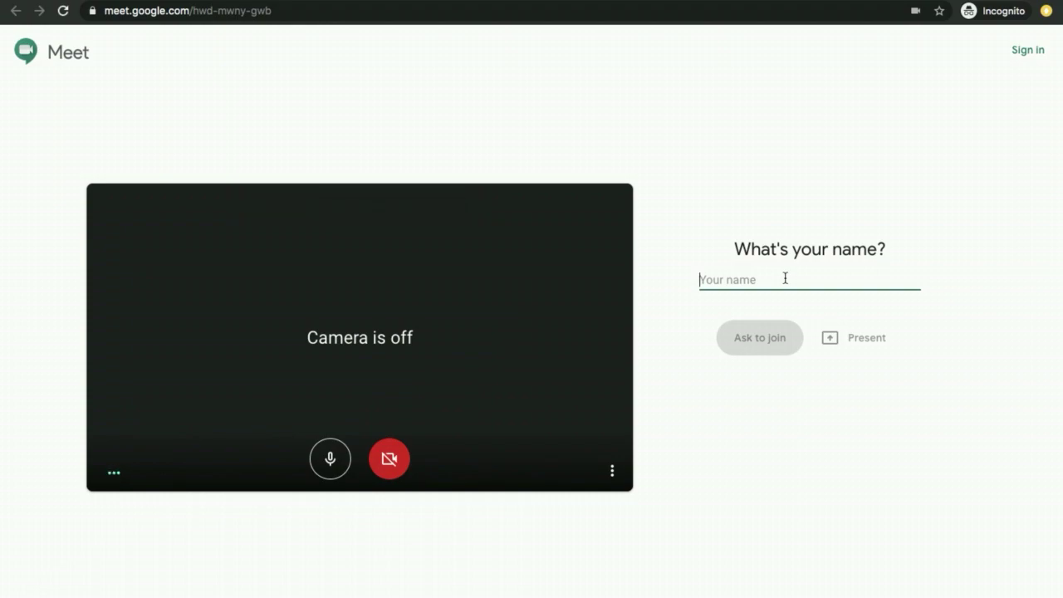
{"action": "type", "text": "Test student"}
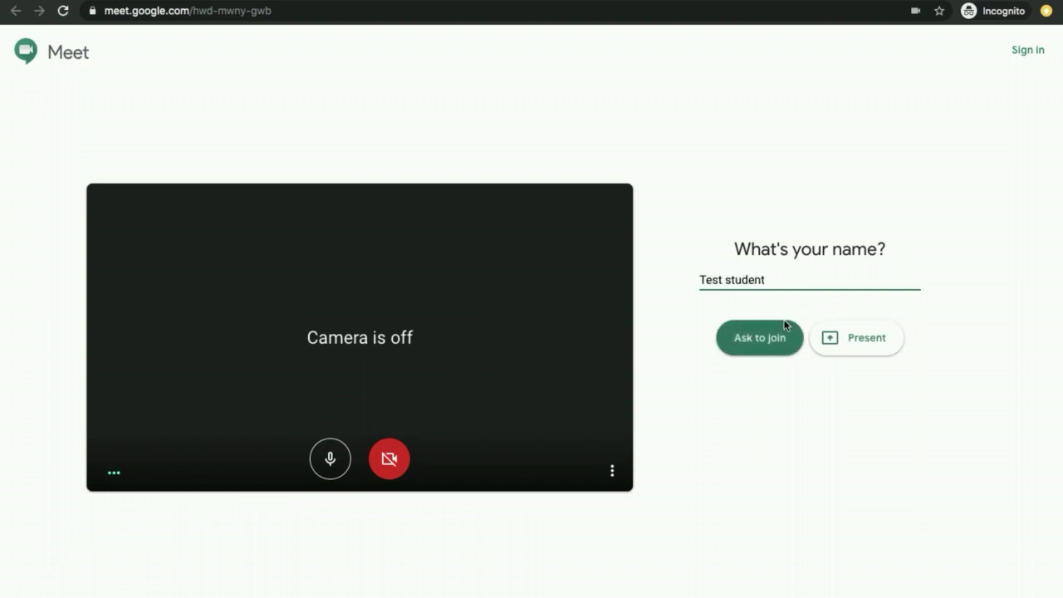
{"action": "left_click", "coordinate": [760, 344]}
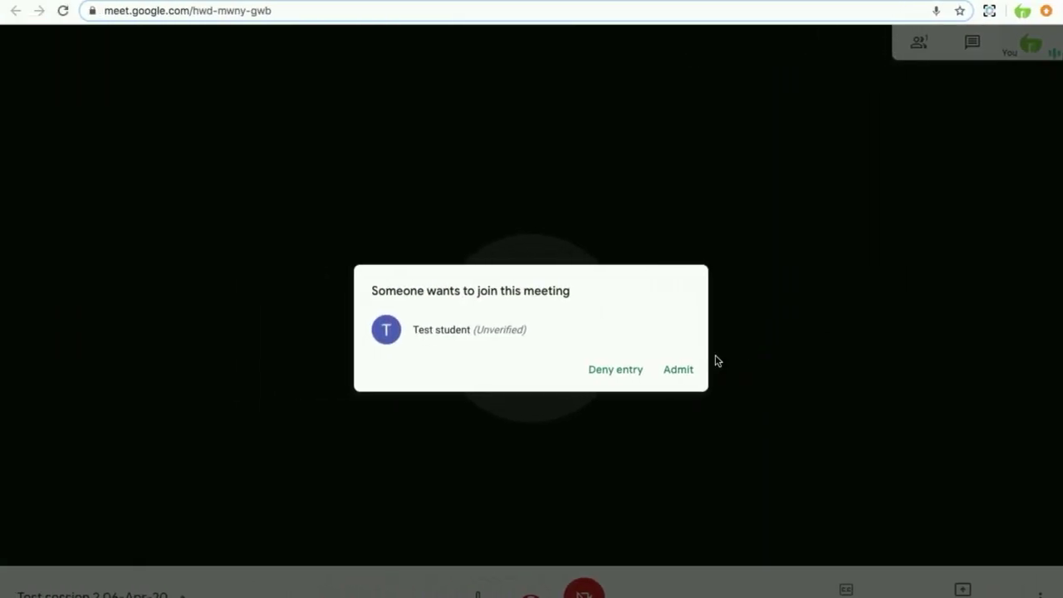
Admit the waiting student into the Meet call and return to the student's LMS window.
{"action": "left_click", "coordinate": [682, 374]}
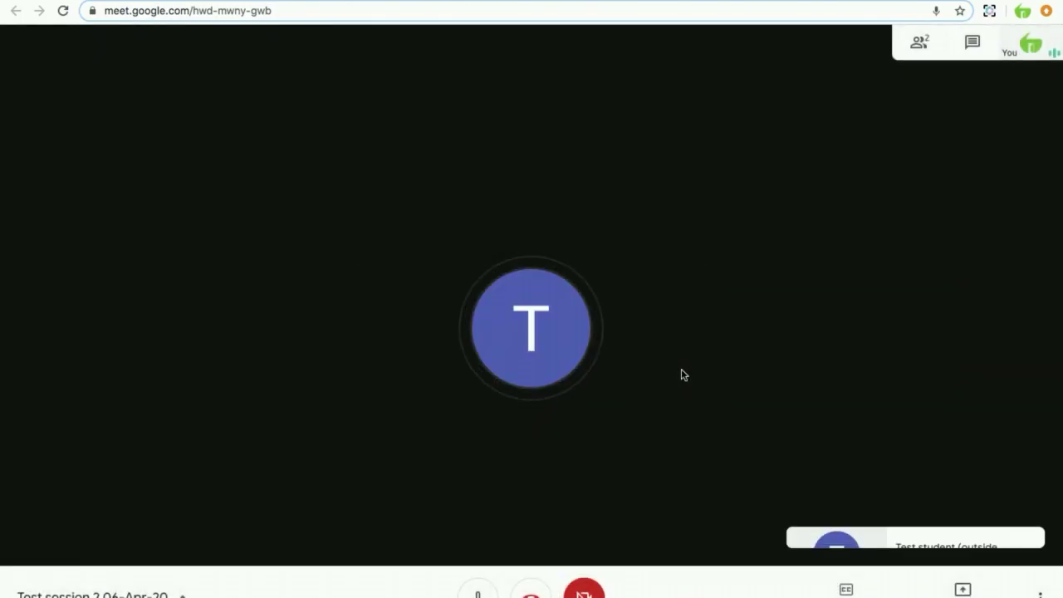
{"action": "key", "text": "ctrl+Right"}
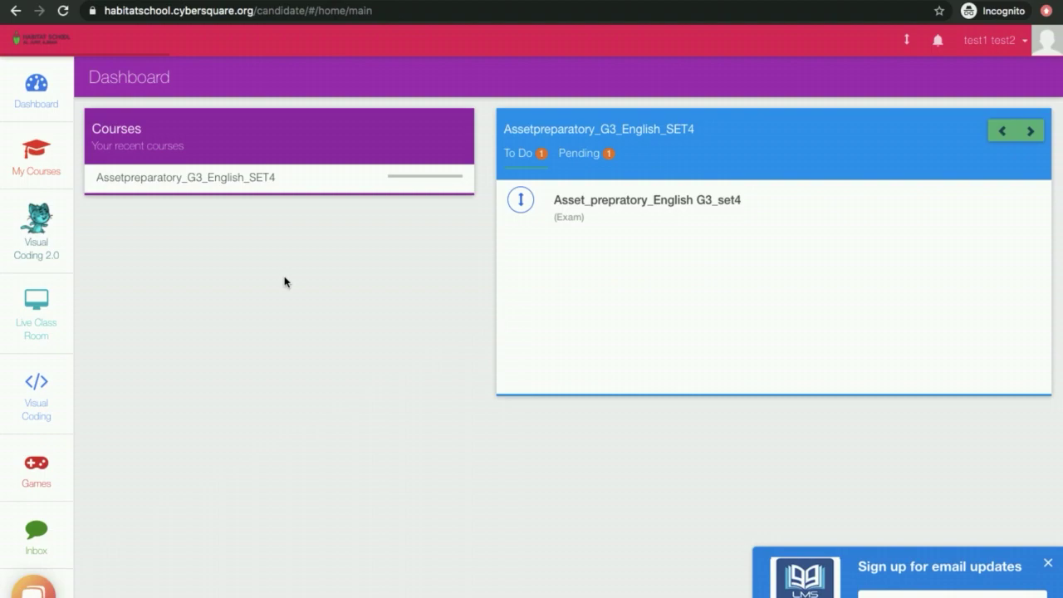
Open the English course exam Asset_prepratory_English G3_set4 and tick the instructions agreement checkbox.
{"action": "left_click", "coordinate": [41, 166]}
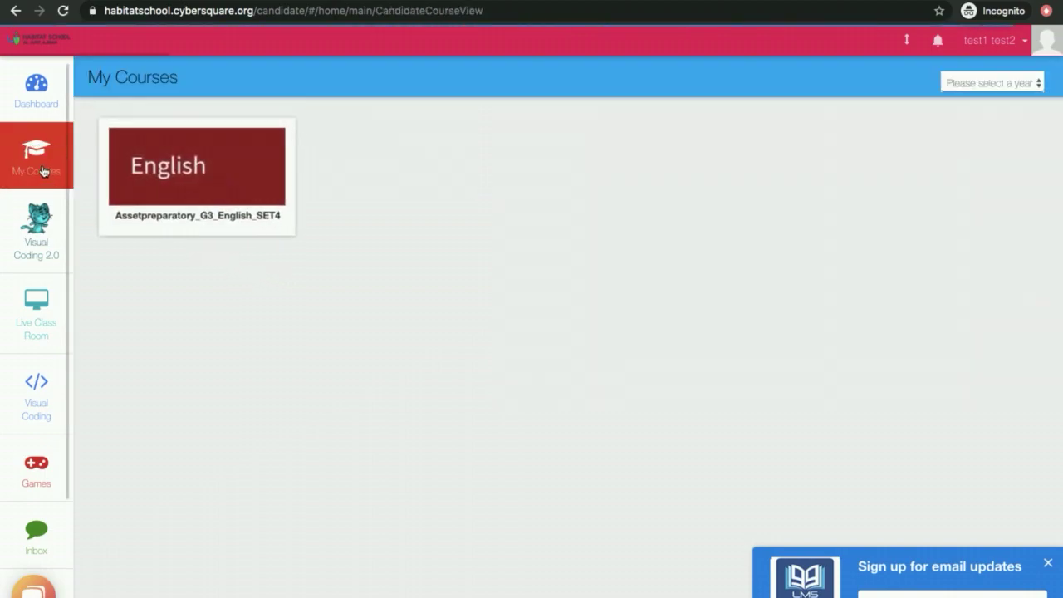
{"action": "left_click", "coordinate": [201, 185]}
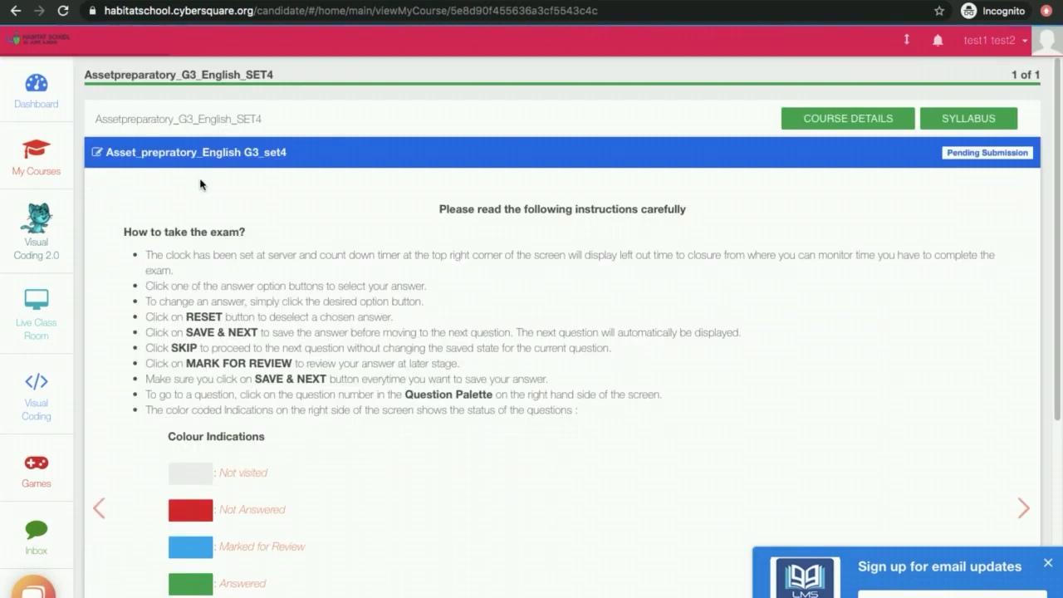
{"action": "scroll", "coordinate": [307, 336], "scroll_direction": "down", "scroll_amount": 3}
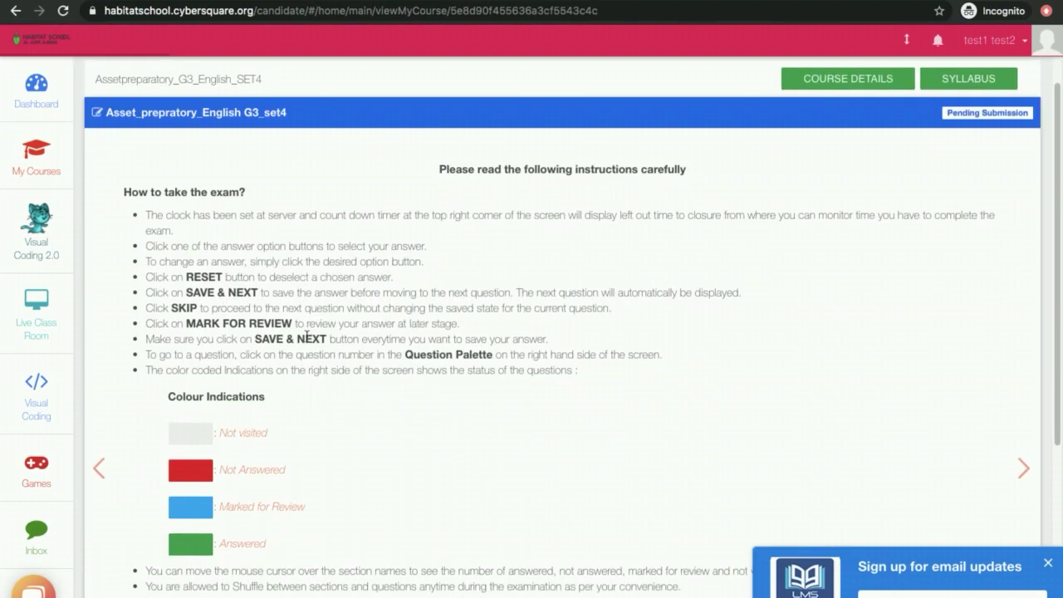
{"action": "scroll", "coordinate": [306, 340], "scroll_direction": "down", "scroll_amount": 1}
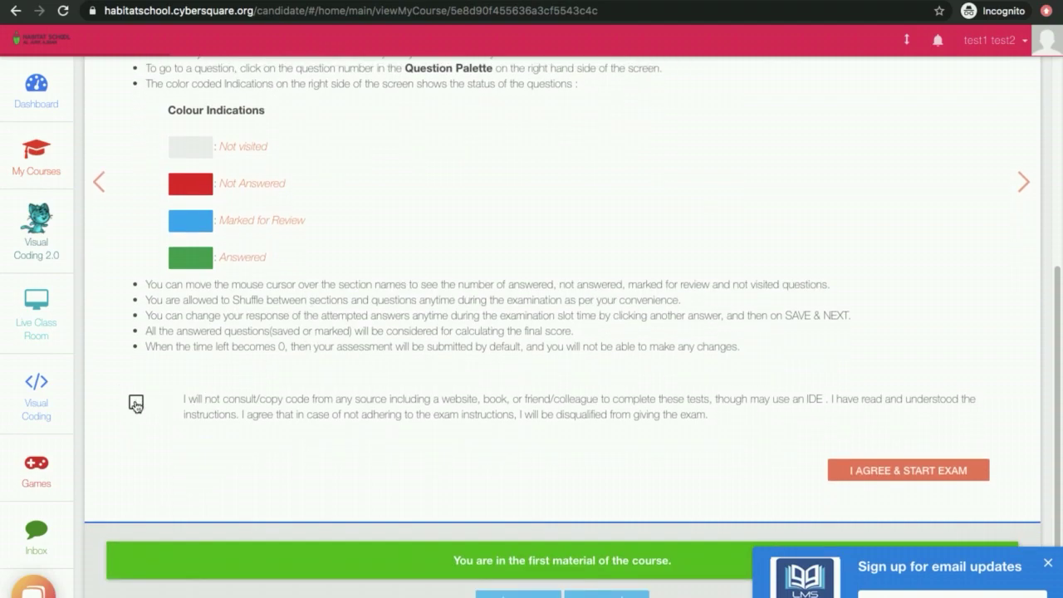
{"action": "left_click", "coordinate": [136, 403]}
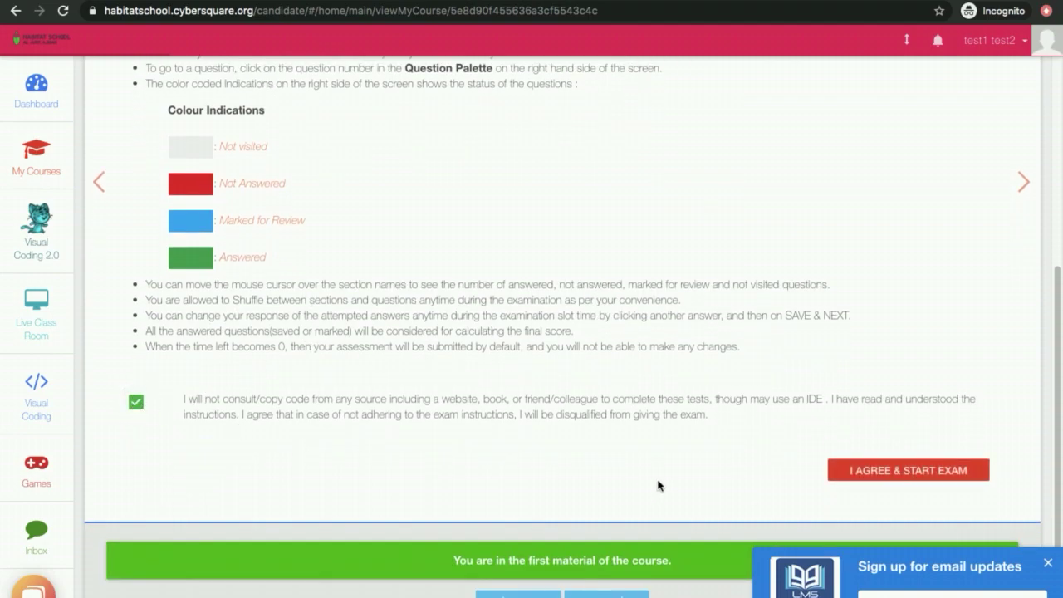
Start the English exam, answer question 1 with option A, and save it.
{"action": "left_click", "coordinate": [895, 472]}
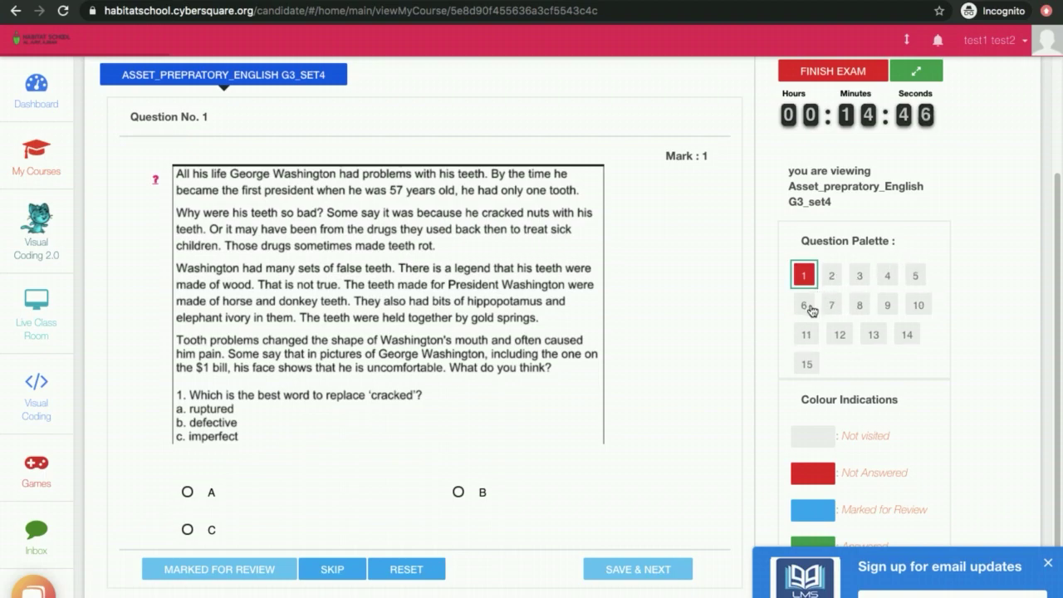
{"action": "scroll", "coordinate": [811, 312], "scroll_direction": "down", "scroll_amount": 1}
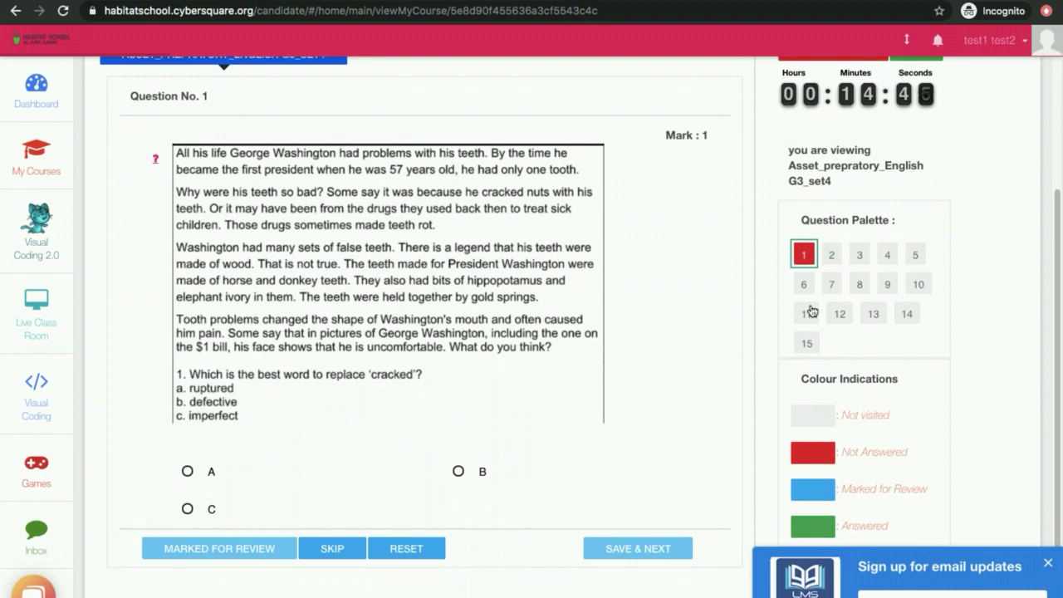
{"action": "left_click", "coordinate": [188, 472]}
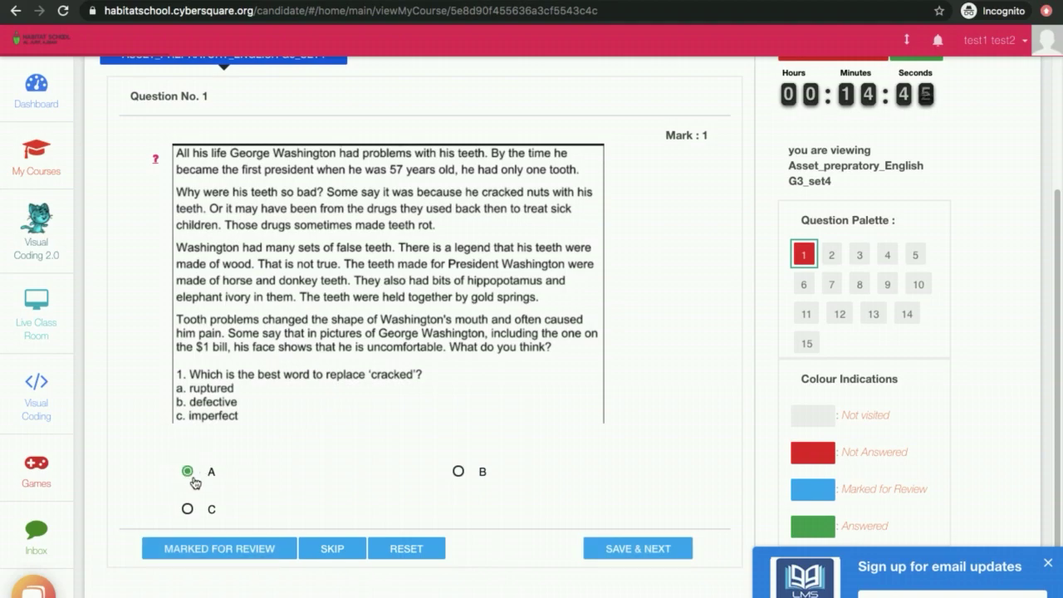
{"action": "left_click", "coordinate": [637, 547]}
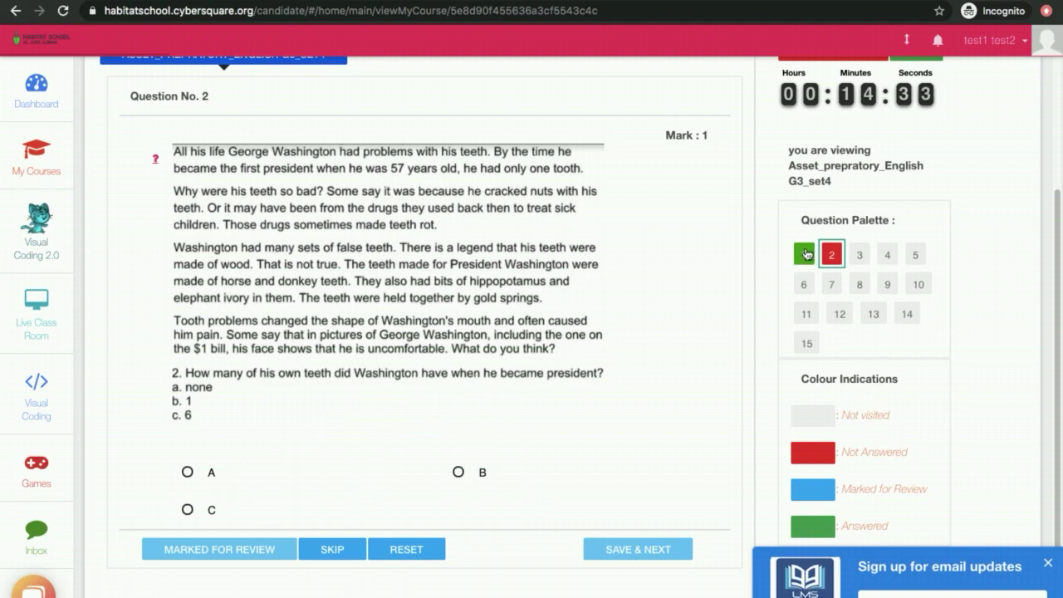
Skip question 2, then answer question 3 with A and mark it for review.
{"action": "left_click", "coordinate": [332, 553]}
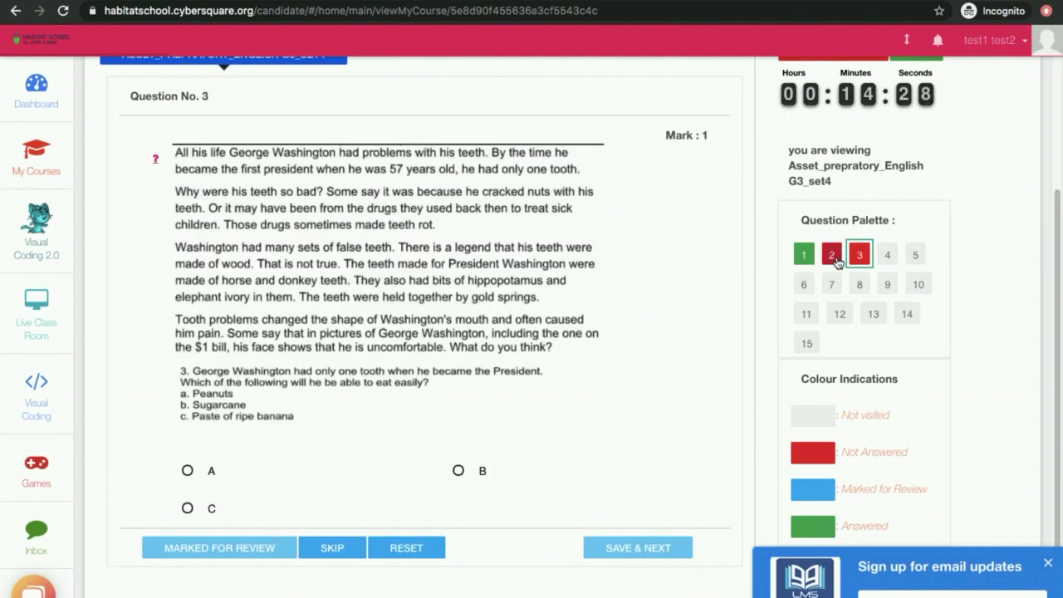
{"action": "left_click", "coordinate": [187, 472]}
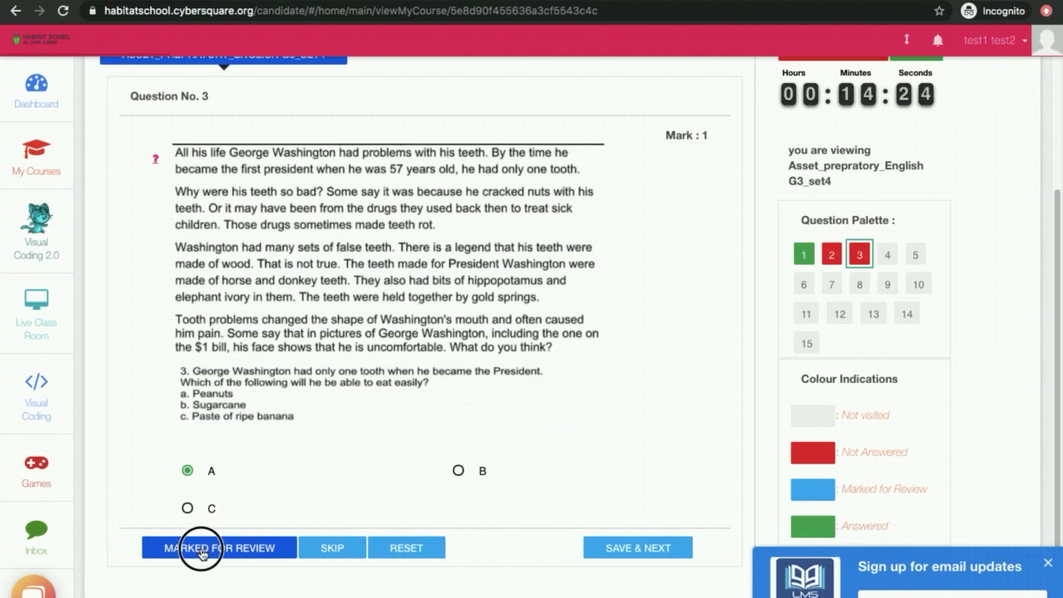
{"action": "left_click", "coordinate": [200, 547]}
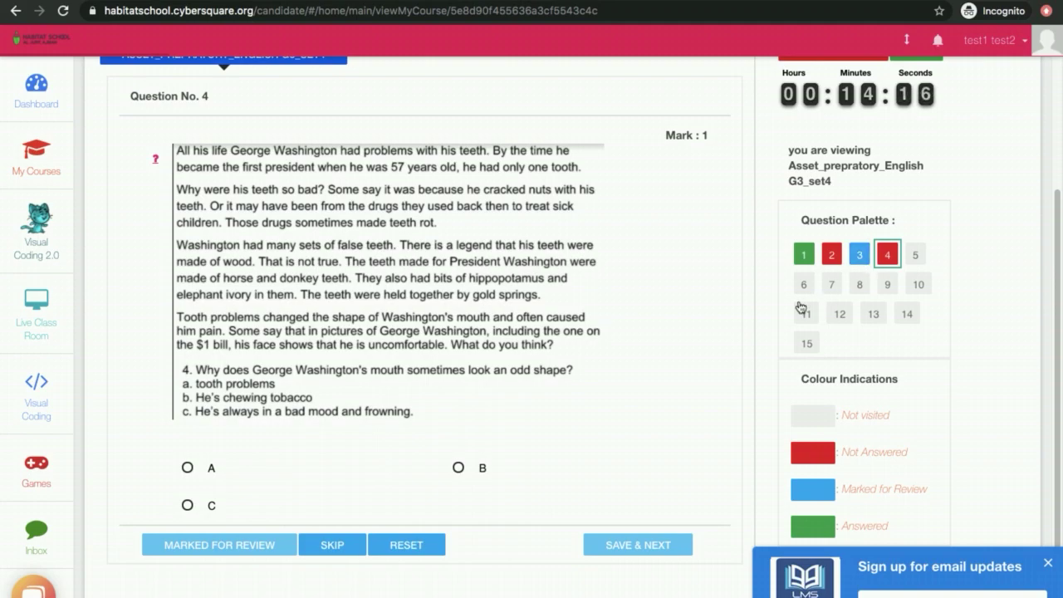
Use the question palette to go back to question 3 and then question 2.
{"action": "left_click", "coordinate": [861, 256]}
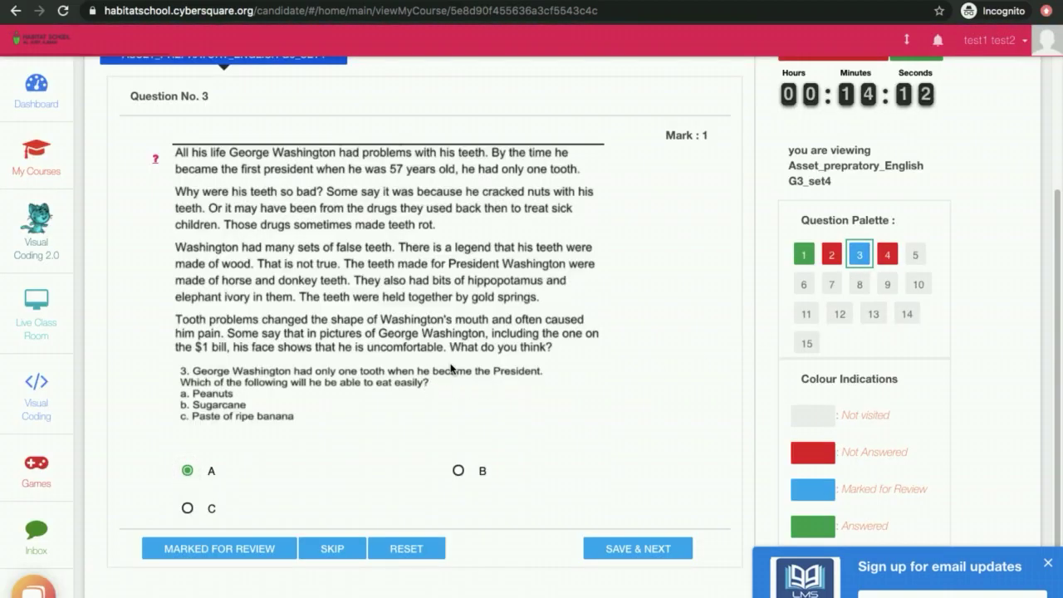
{"action": "left_click", "coordinate": [833, 257]}
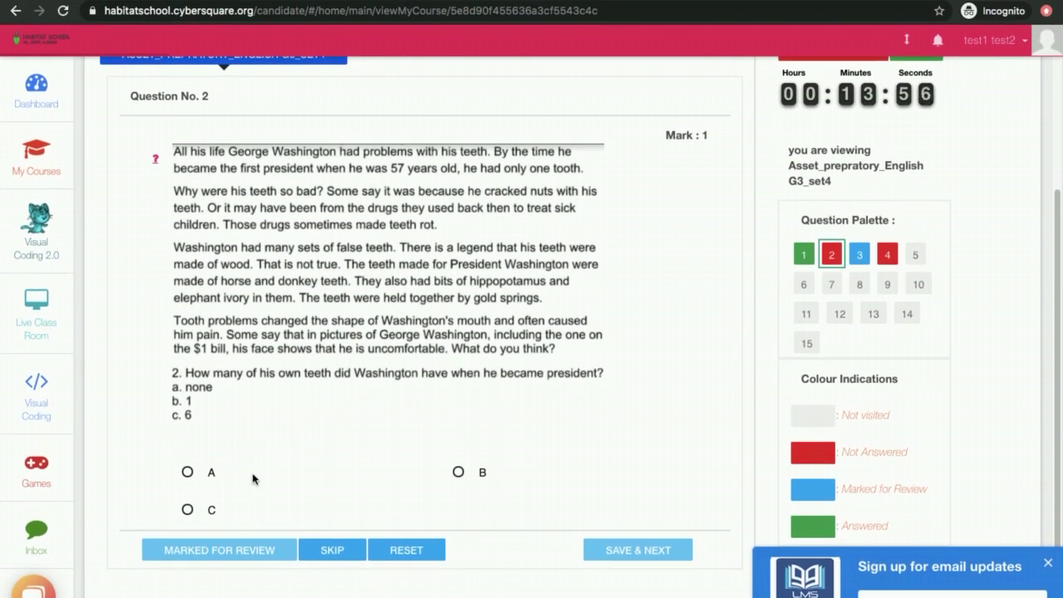
{"action": "scroll", "coordinate": [475, 264], "scroll_direction": "up", "scroll_amount": 3}
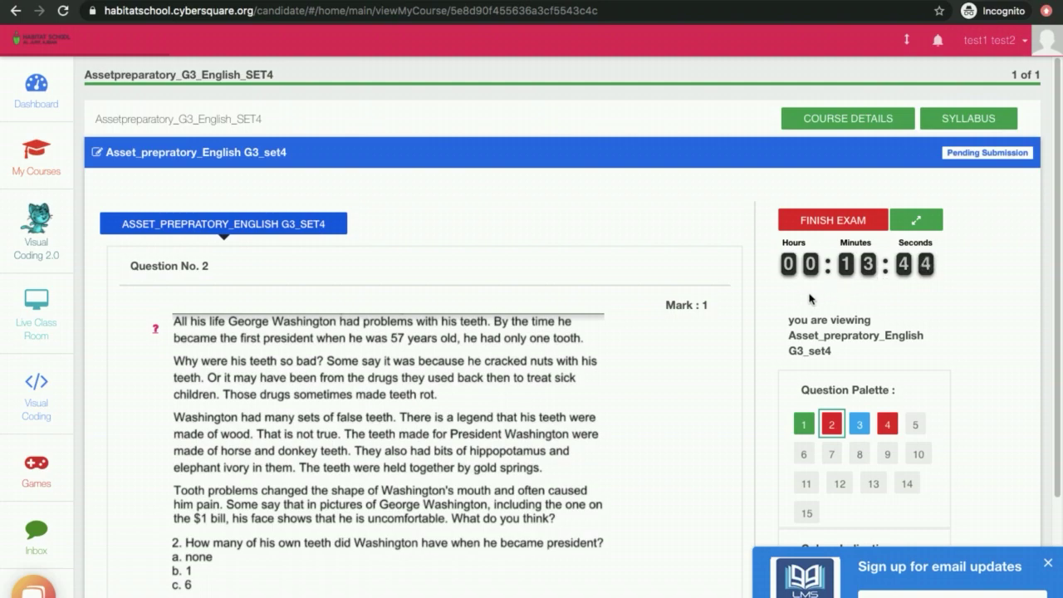
Open the student's overall Scorecard from the sidebar.
{"action": "scroll", "coordinate": [810, 299], "scroll_direction": "down", "scroll_amount": 4}
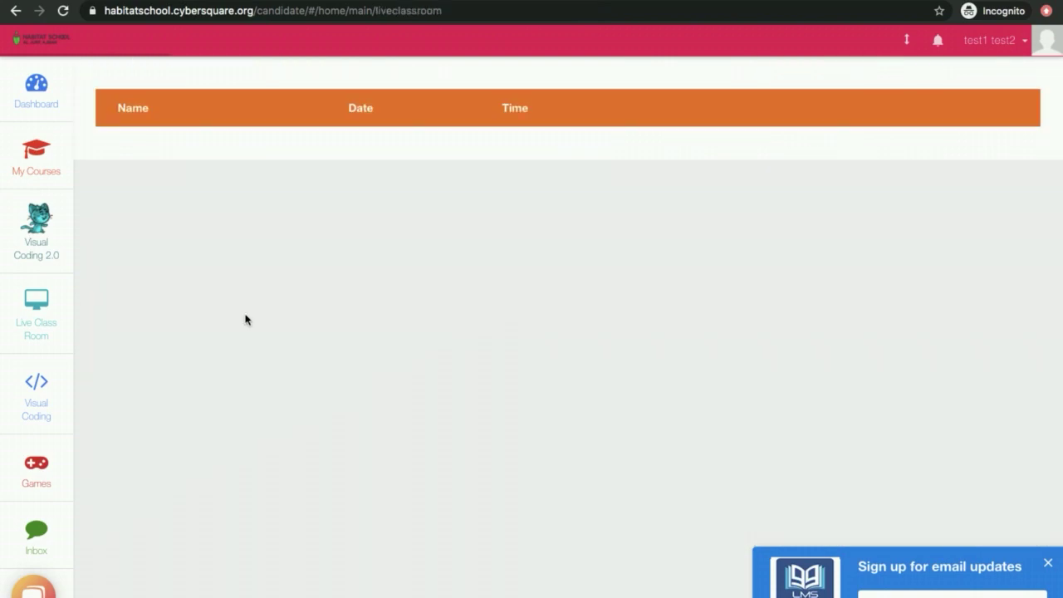
{"action": "scroll", "coordinate": [42, 306], "scroll_direction": "down", "scroll_amount": 2}
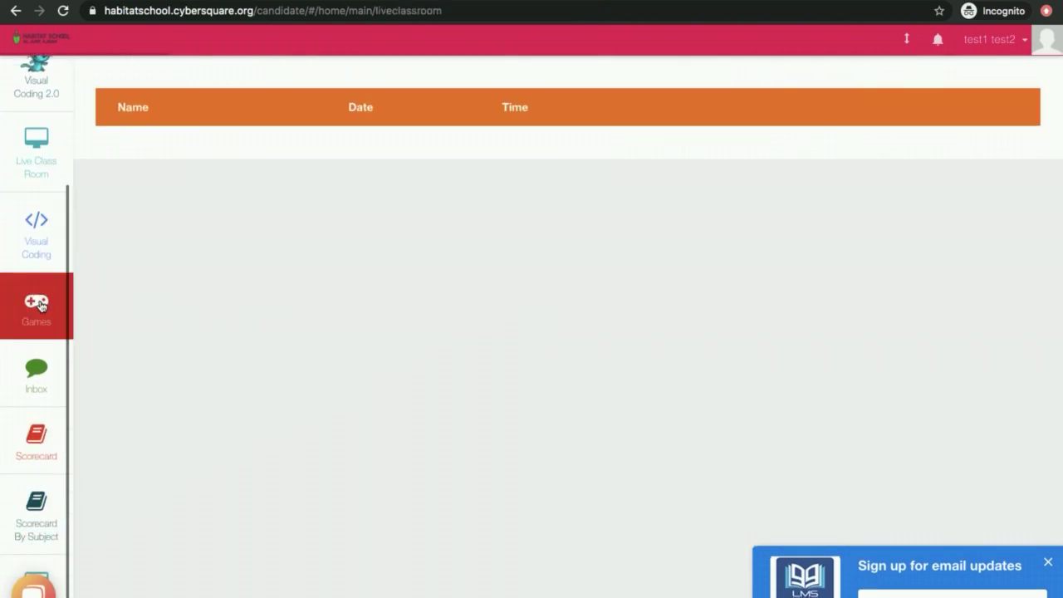
{"action": "left_click", "coordinate": [43, 457]}
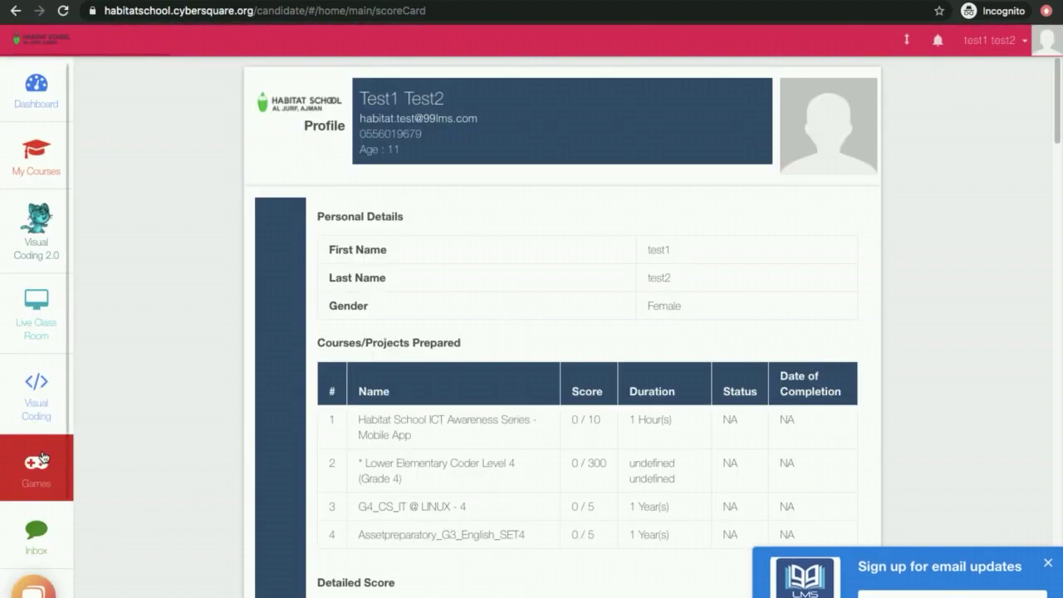
View the Scorecard By Subject listing Grade 4 coder subjects scored out of 10.
{"action": "scroll", "coordinate": [41, 456], "scroll_direction": "down", "scroll_amount": 2}
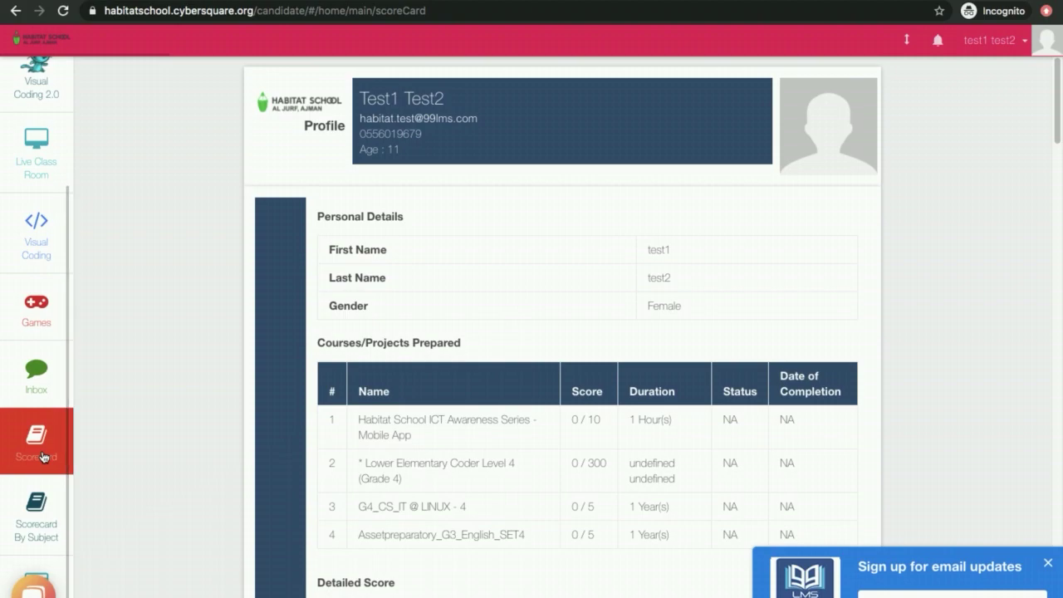
{"action": "left_click", "coordinate": [42, 513]}
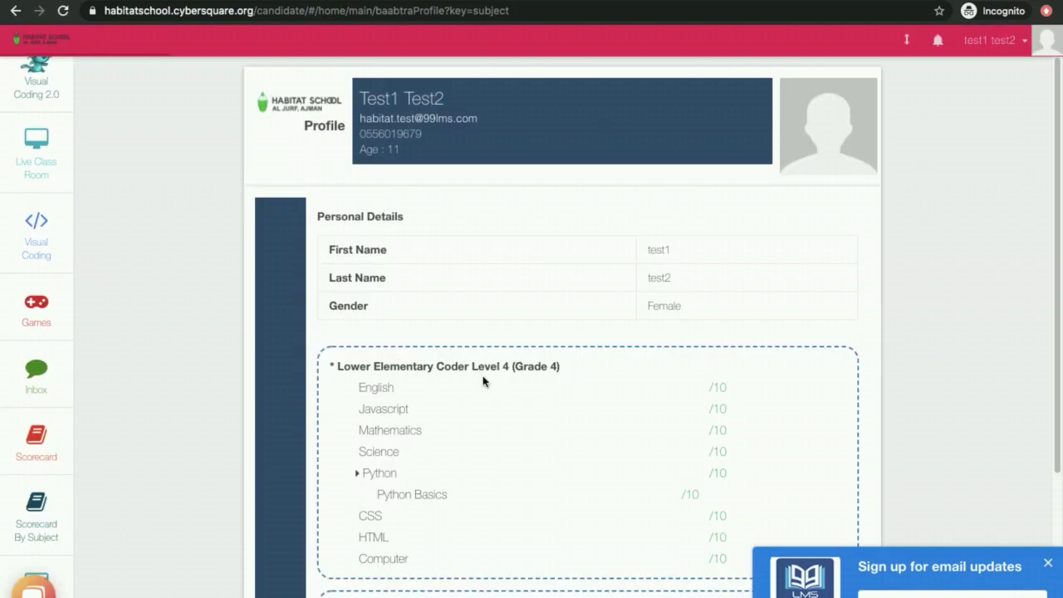
{"action": "scroll", "coordinate": [483, 380], "scroll_direction": "down", "scroll_amount": 3}
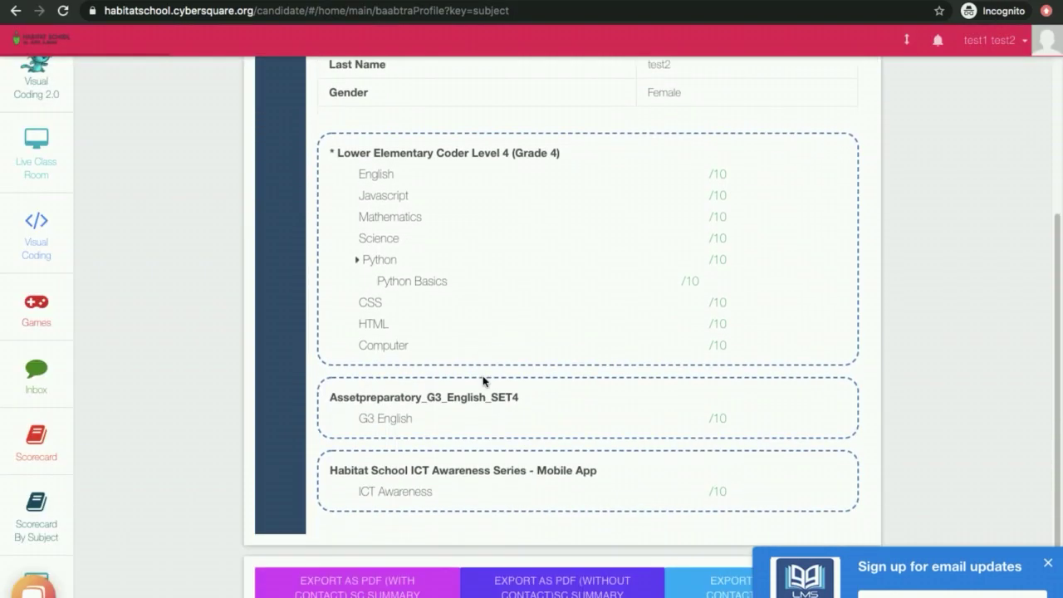